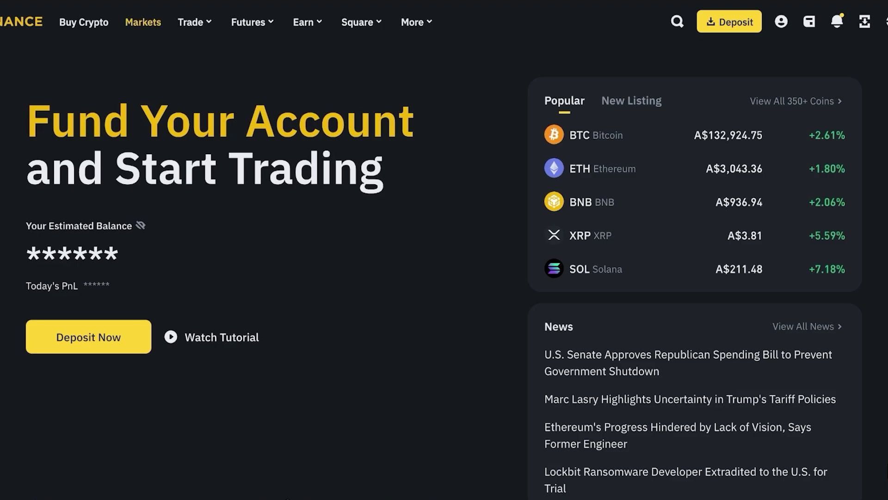
Open Trading Bots from Trade and browse the Spot Grid, Futures Grid, Arbitrage, Rebalancing and Algo Order cards
mouse_move(191, 23)
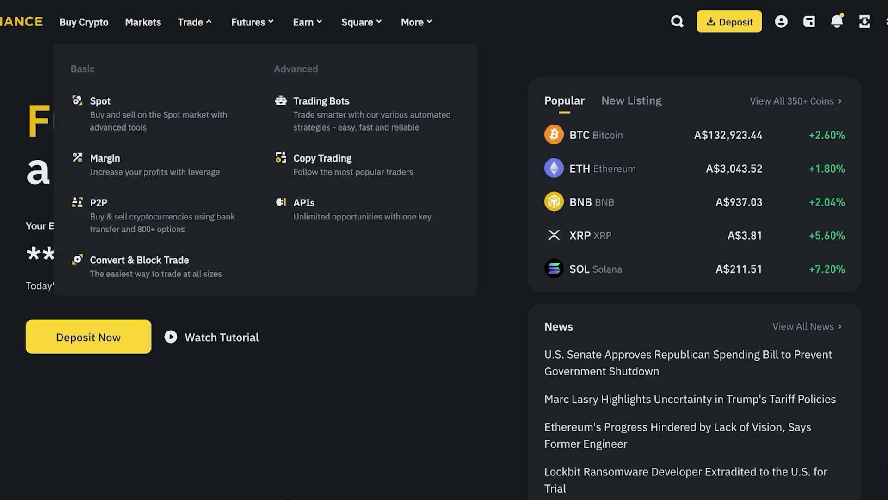
left_click(357, 99)
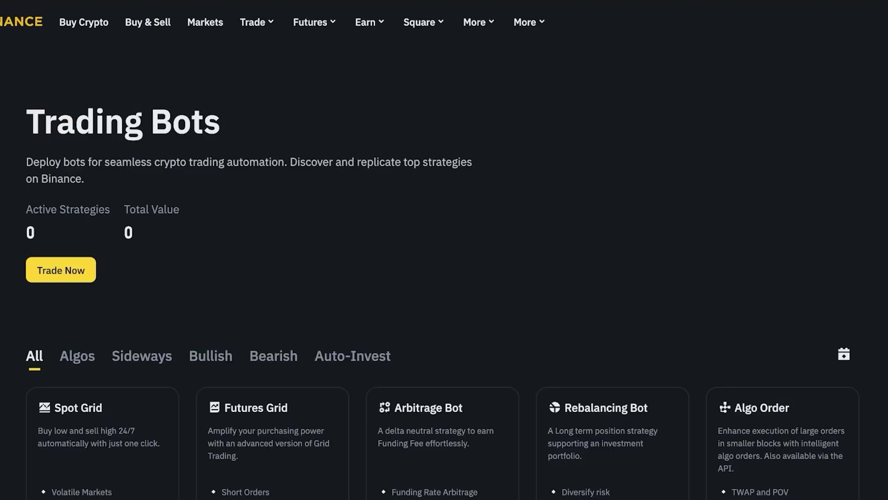
scroll(445, 250, "down", 4)
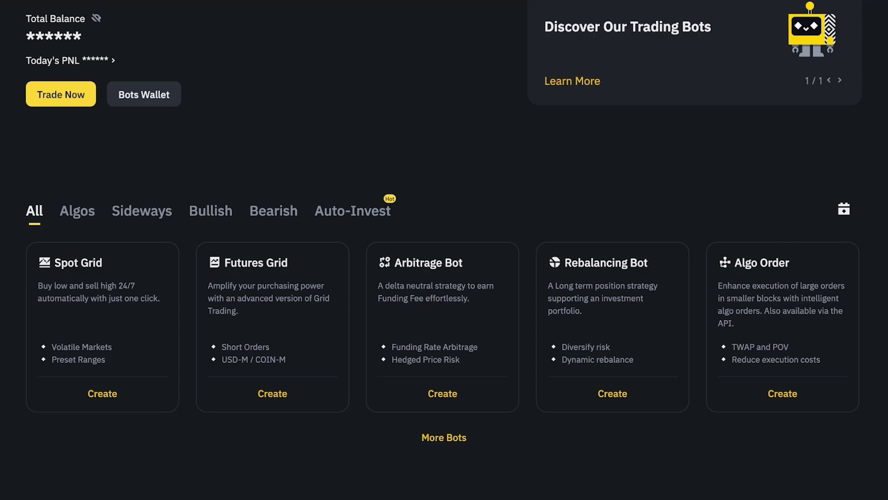
scroll(442, 220, "down", 1)
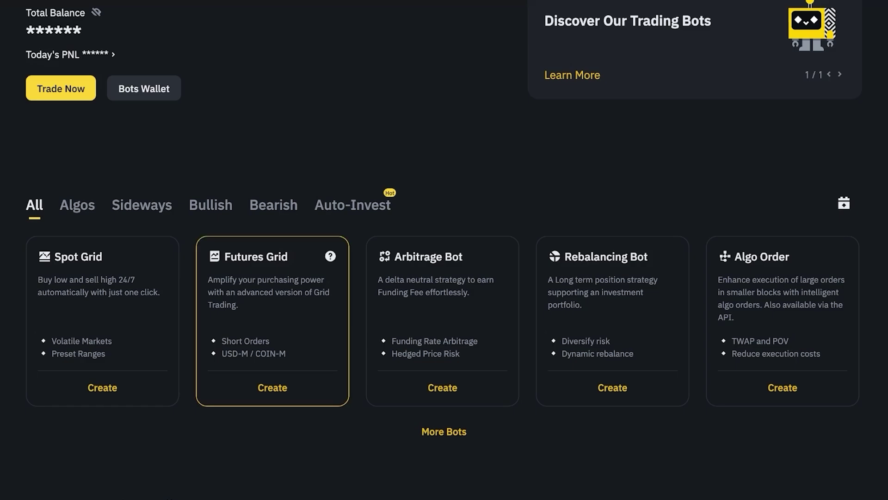
scroll(273, 185, "down", 4)
scroll(139, 176, "up", 3)
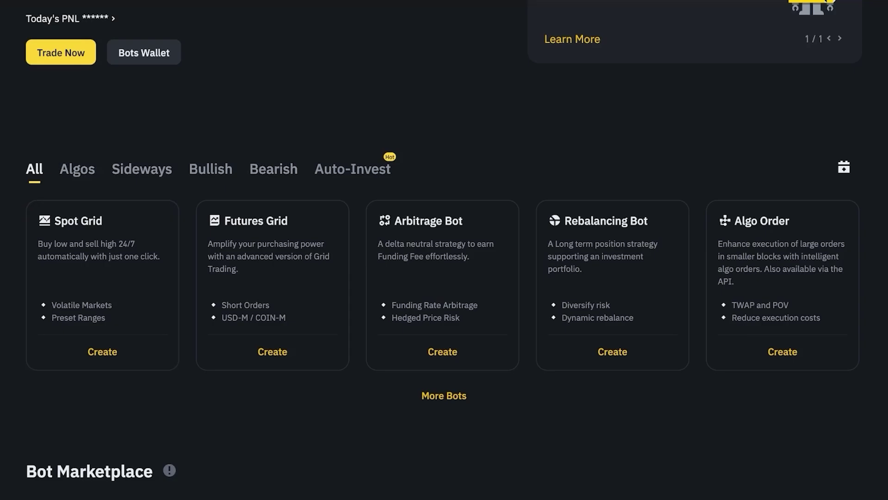
scroll(444, 250, "up", 4)
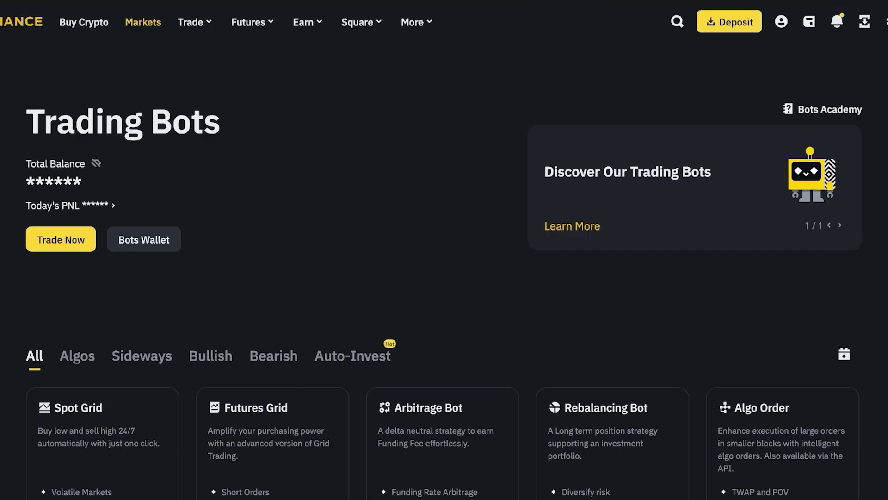
Look over the Binance Earn overview briefly, then go to the Buy Crypto page
mouse_move(191, 22)
mouse_move(303, 21)
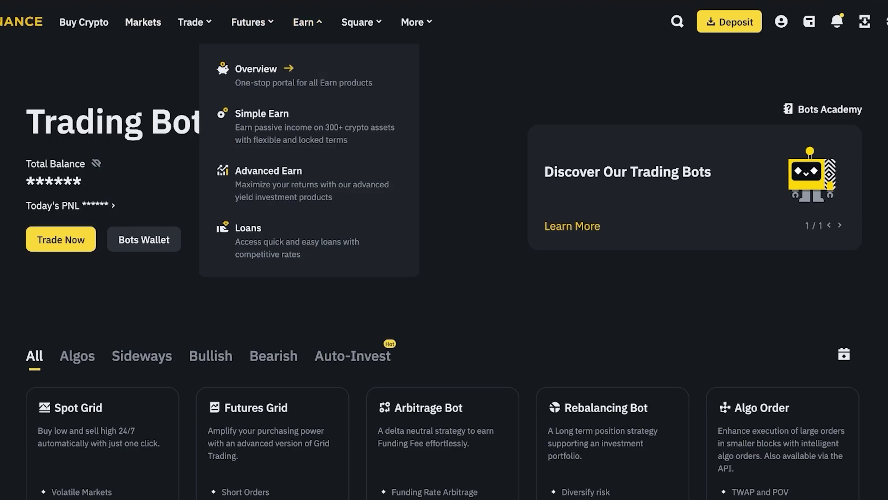
left_click(256, 68)
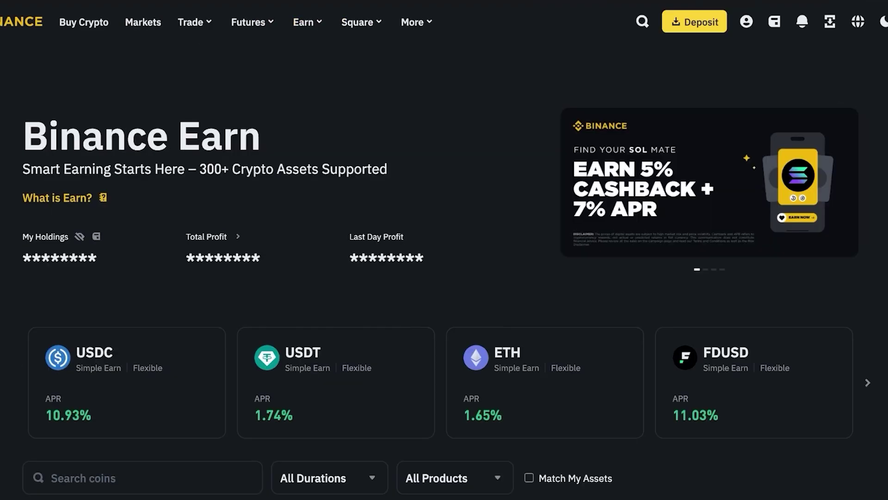
scroll(444, 259, "down", 7)
scroll(444, 259, "up", 7)
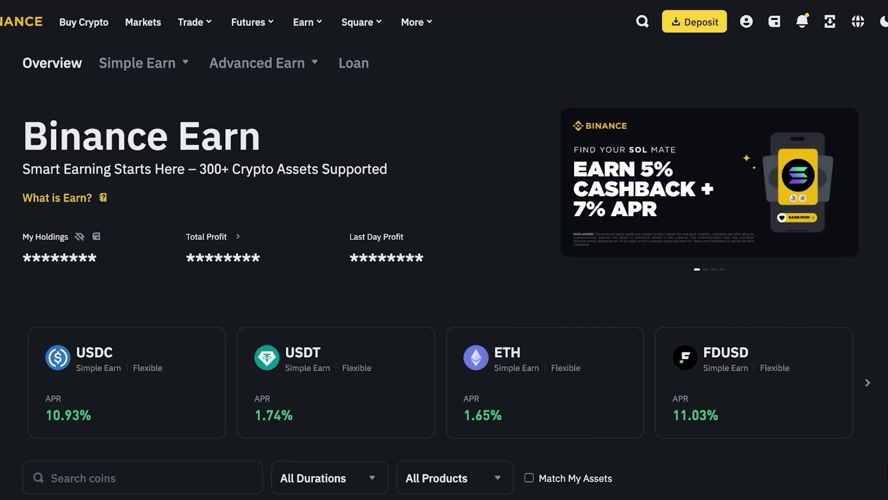
mouse_move(303, 22)
left_click(84, 22)
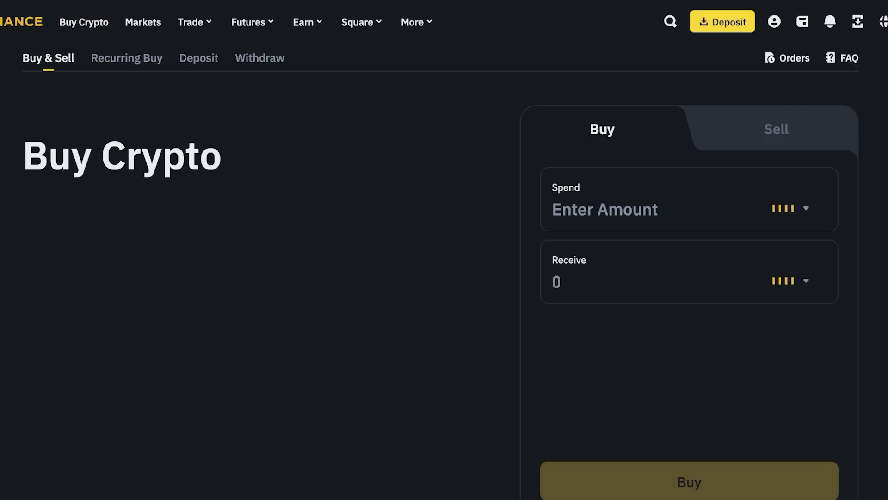
left_click(126, 58)
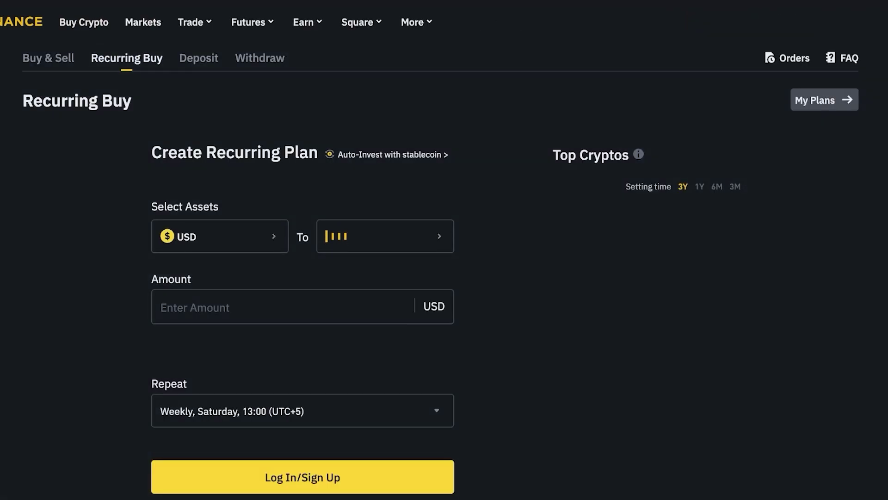
left_click(435, 245)
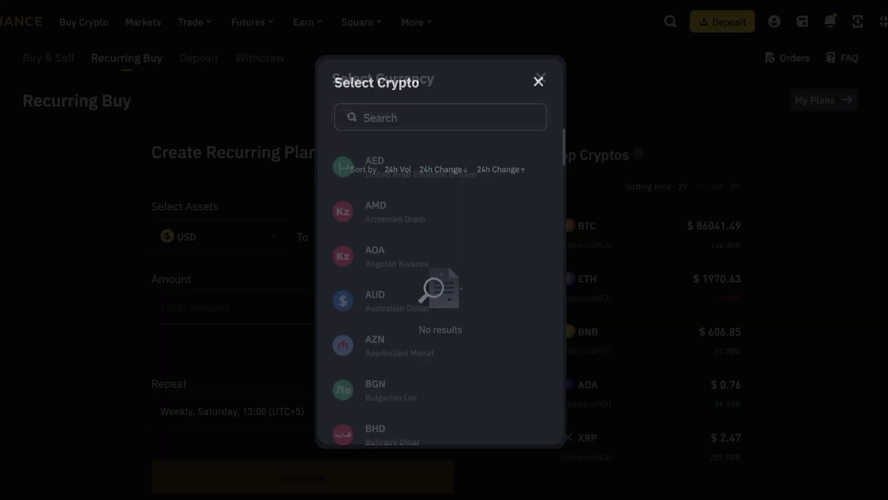
left_click(375, 301)
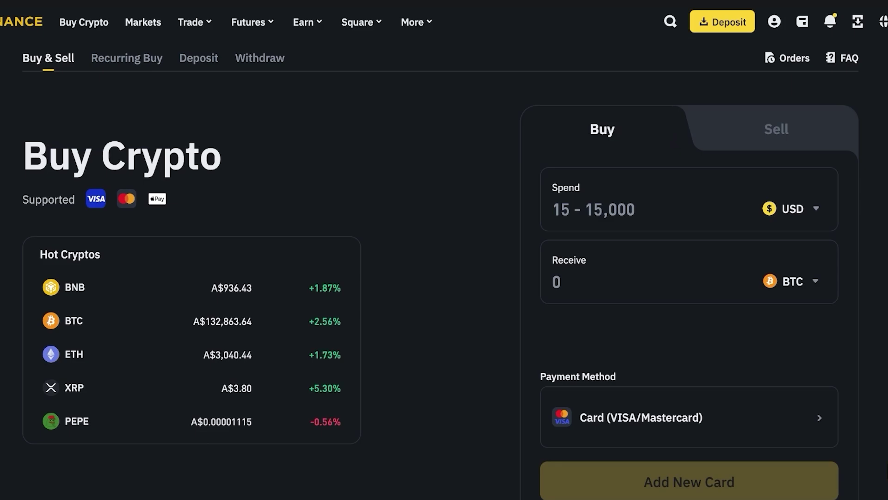
Scroll down the Buy Crypto Spend and Receive form and back up
scroll(444, 250, "down", 5)
scroll(444, 250, "up", 5)
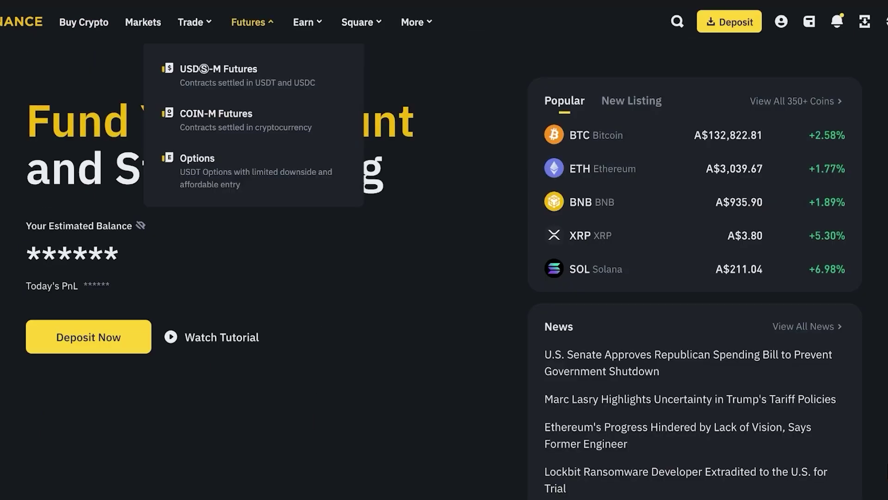
Open Trading Bots and expand More Bots to reach the Spot DCA bot
mouse_move(362, 22)
mouse_move(192, 22)
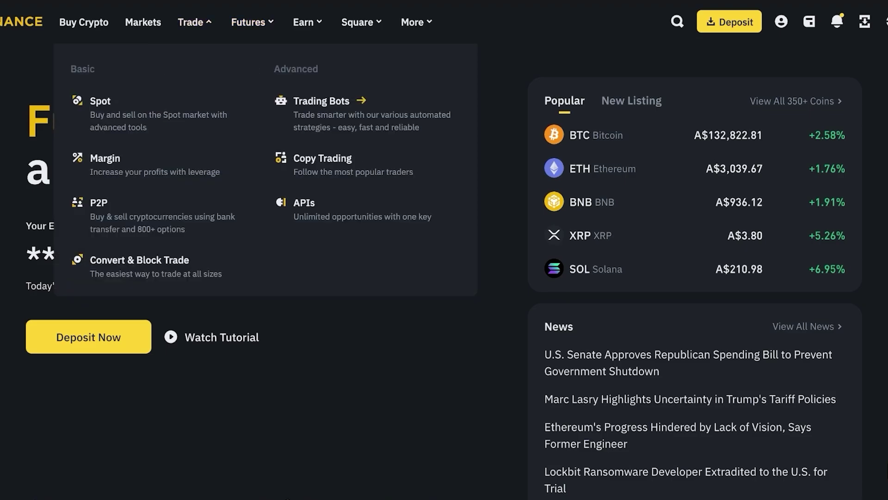
left_click(357, 100)
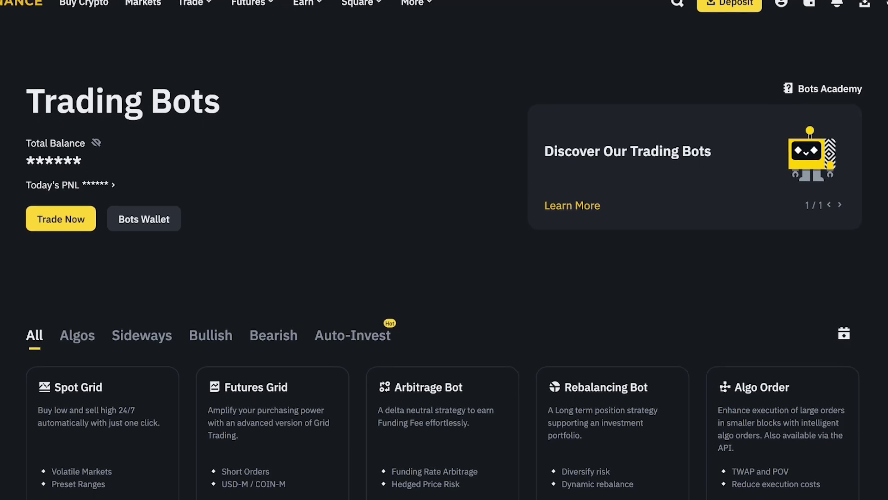
scroll(444, 430, "down", 3)
left_click(444, 418)
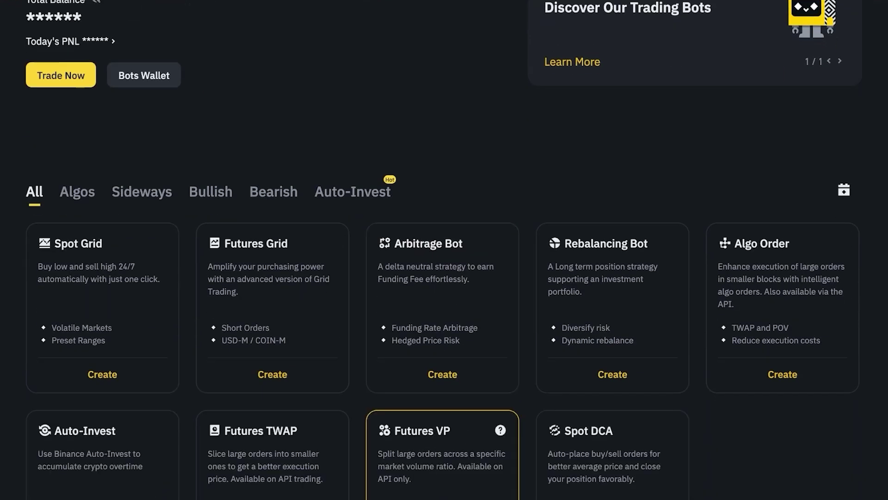
scroll(442, 301, "down", 3)
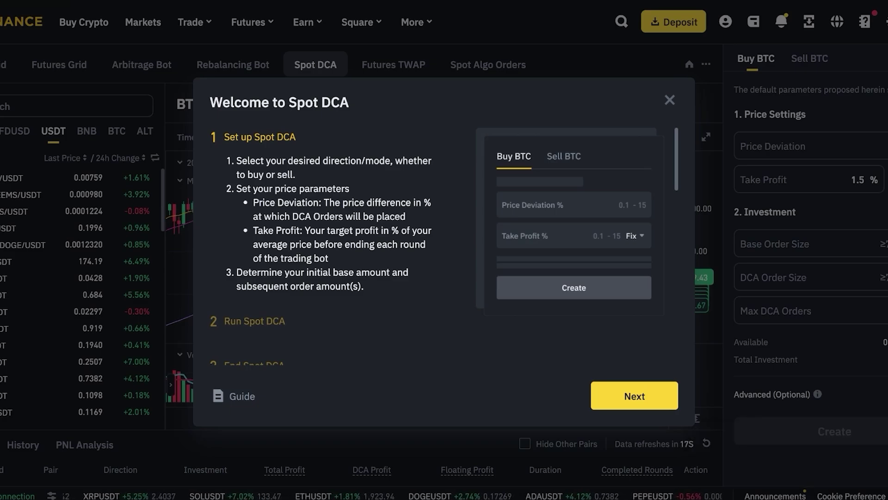
Read the first Spot DCA welcome guide step and advance to Run Spot DCA
scroll(324, 245, "down", 1)
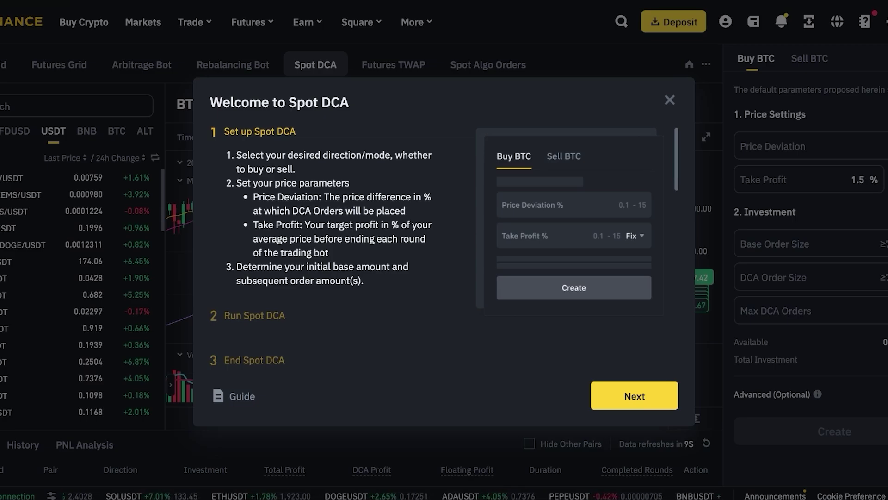
scroll(324, 241, "down", 1)
scroll(324, 208, "down", 3)
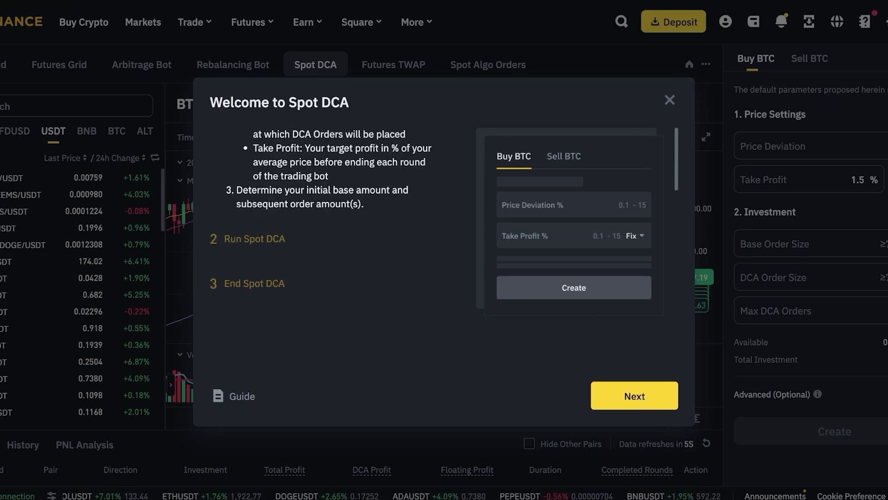
scroll(320, 207, "down", 2)
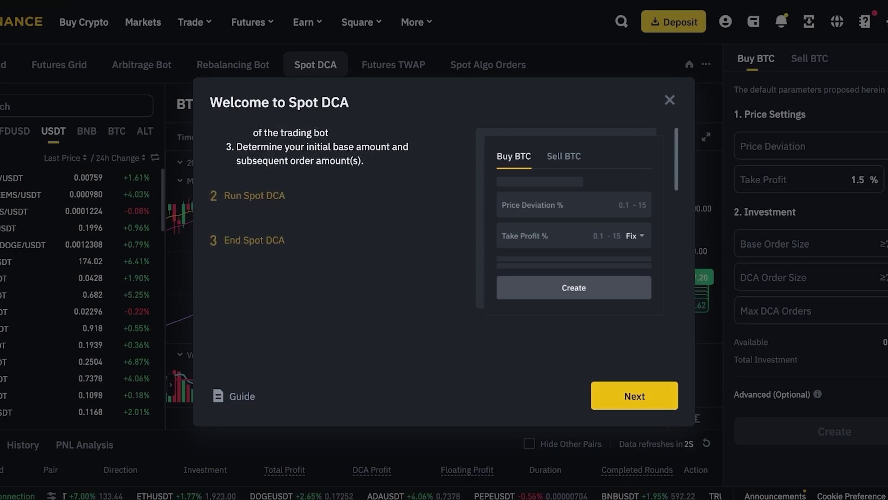
left_click(635, 395)
Read through to the End Spot DCA step and close the guide with Start Trading
scroll(321, 207, "down", 4)
scroll(321, 207, "up", 6)
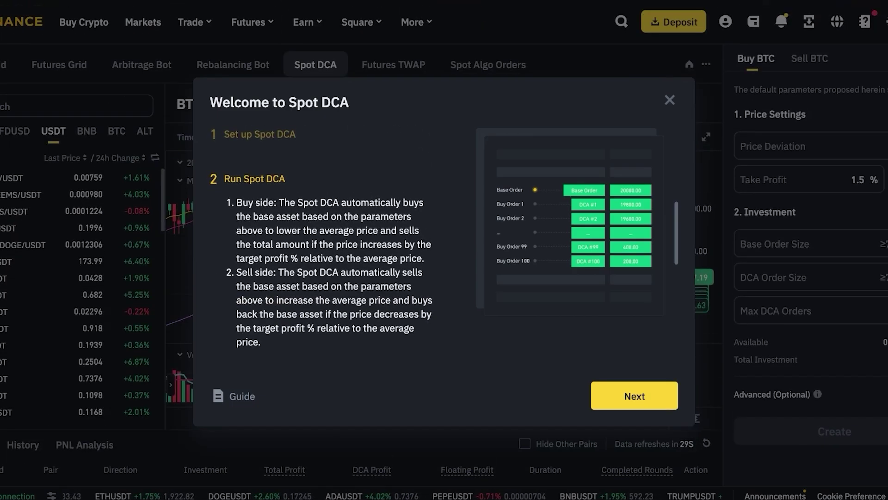
scroll(320, 238, "down", 1)
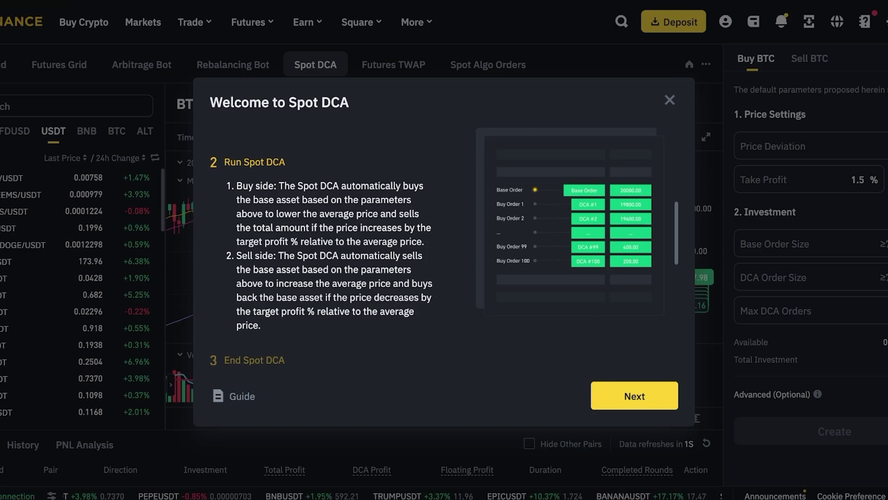
scroll(324, 241, "down", 1)
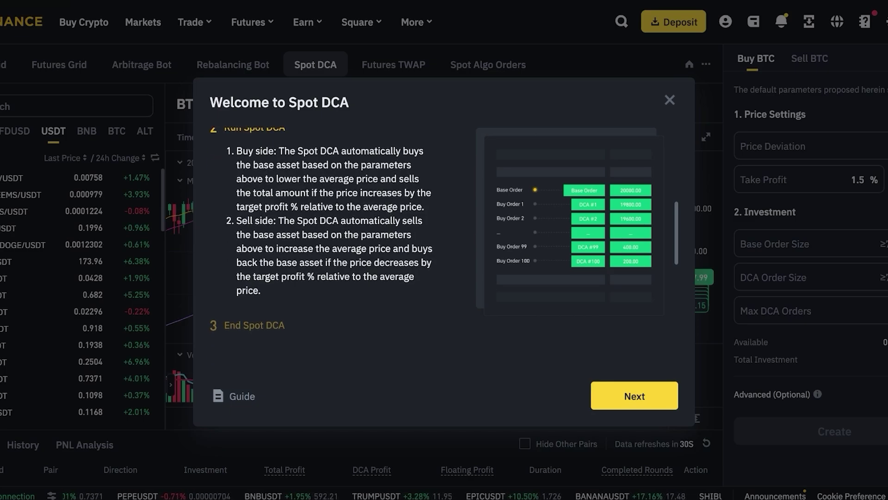
left_click(634, 396)
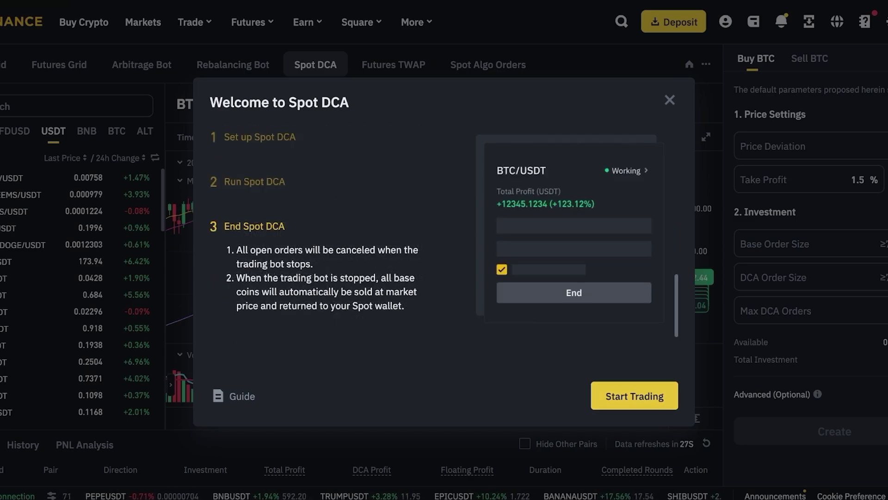
left_click(635, 396)
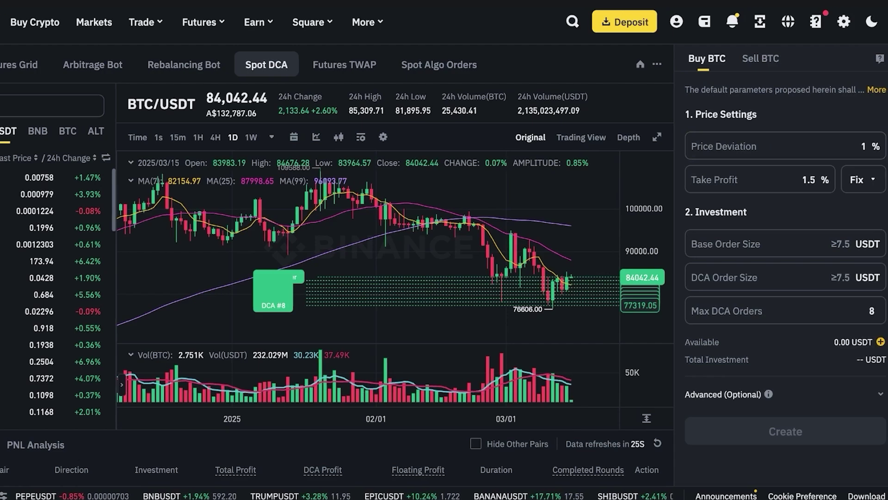
Pan the BTC/USDT price chart toward earlier dates
left_click_drag(345, 285, 347, 282)
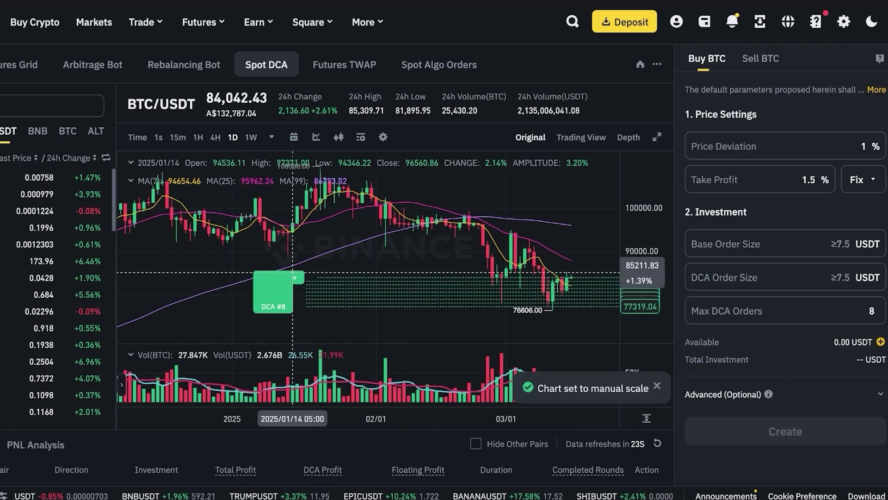
scroll(280, 285, "right", 5)
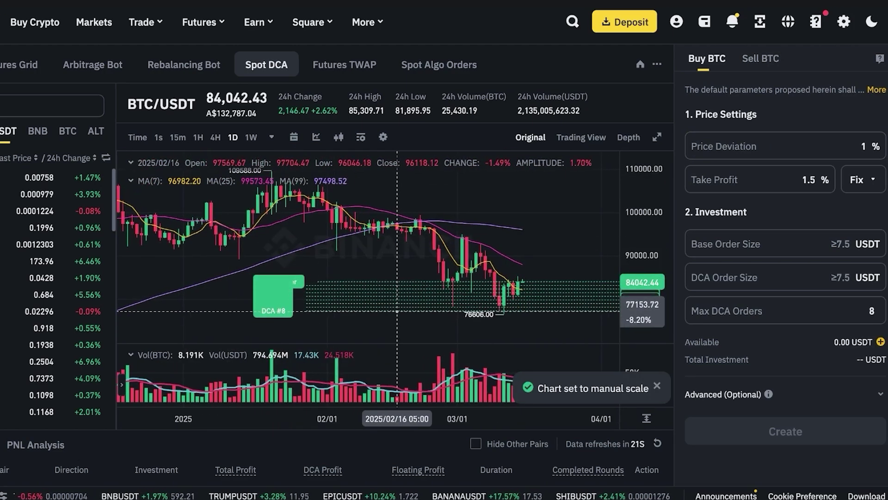
scroll(286, 297, "left", 5)
scroll(280, 292, "right", 6)
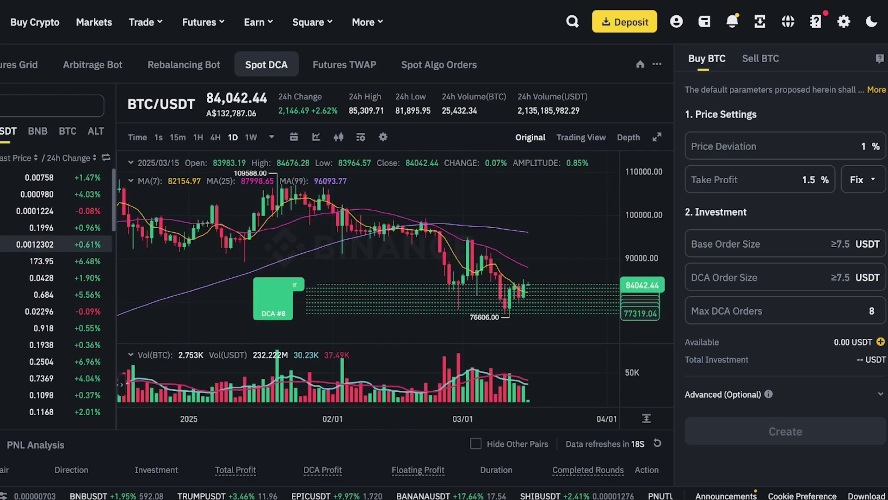
Switch Take Profit to Trailing mode, then back to Fix
left_click(861, 146)
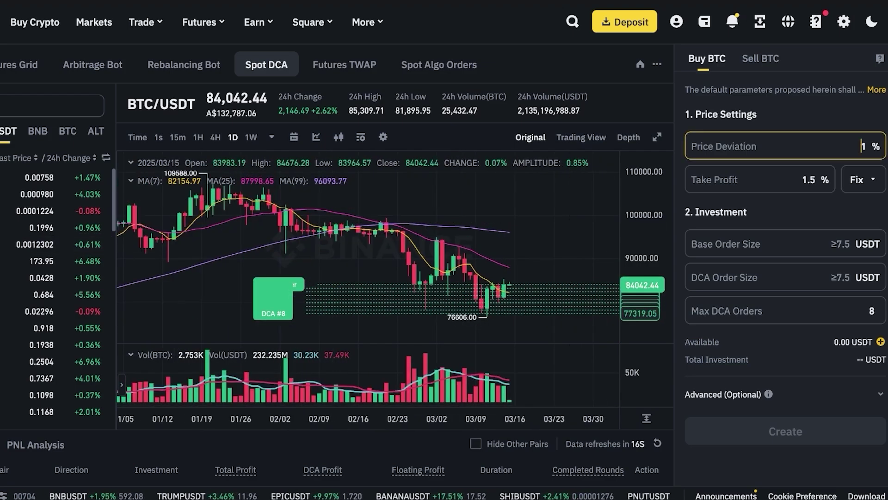
left_click(862, 180)
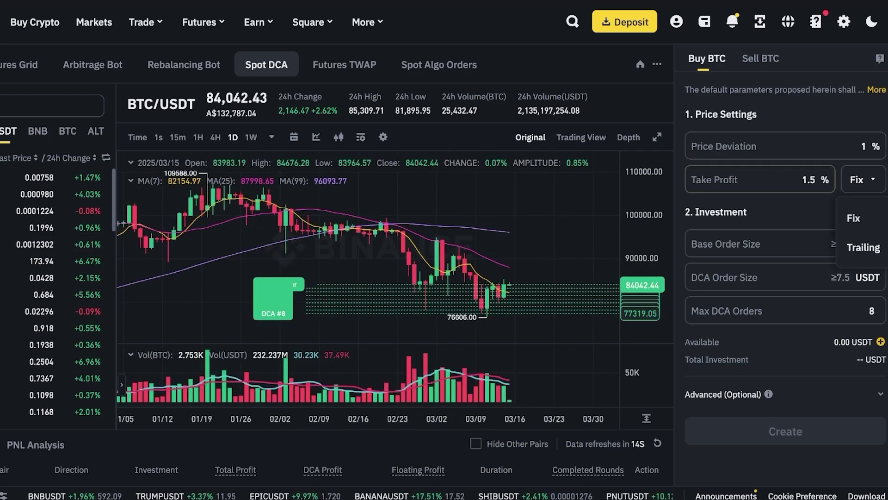
left_click(863, 248)
left_click(862, 180)
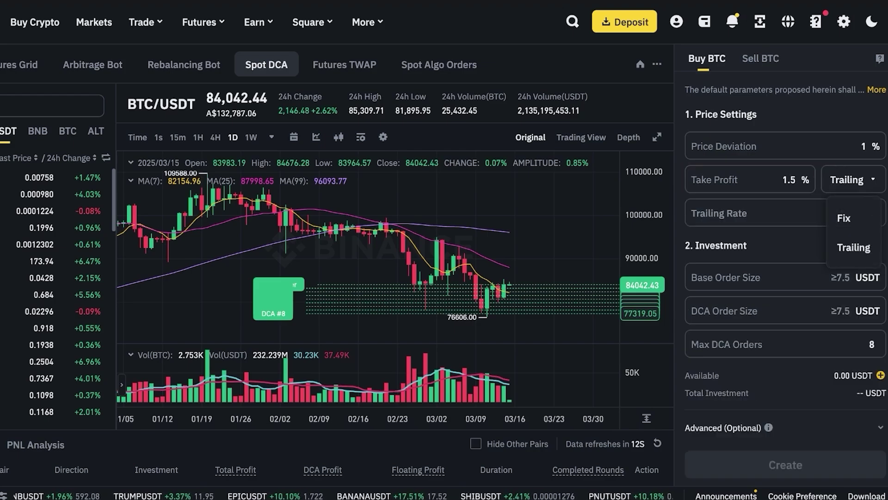
left_click(853, 218)
left_click(862, 179)
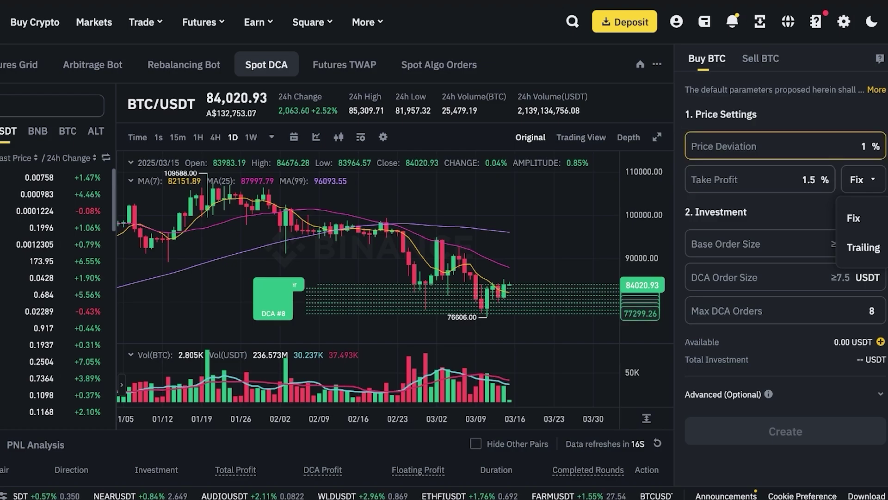
scroll(759, 185, "down", 1)
scroll(759, 194, "down", 2)
scroll(759, 194, "up", 3)
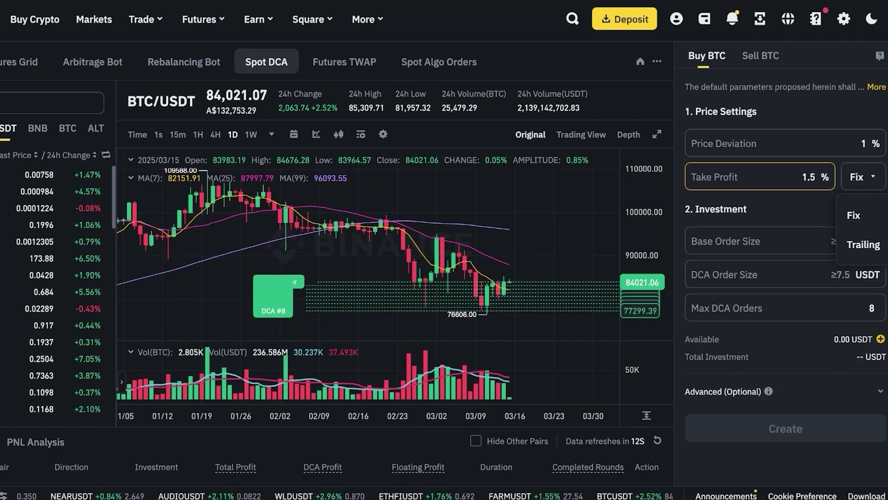
left_click(761, 55)
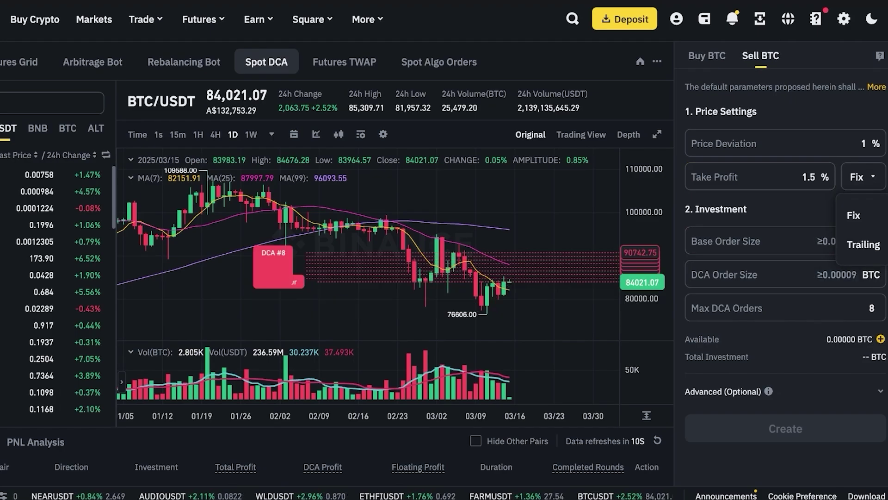
left_click(707, 55)
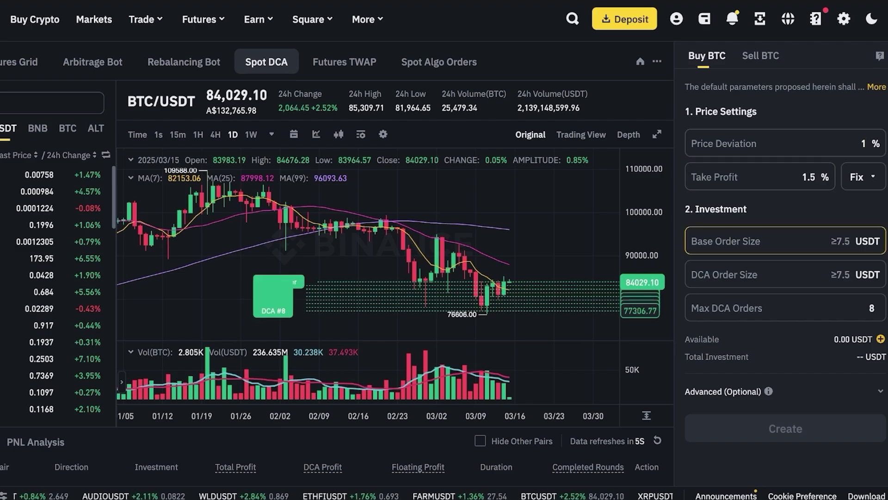
mouse_move(724, 275)
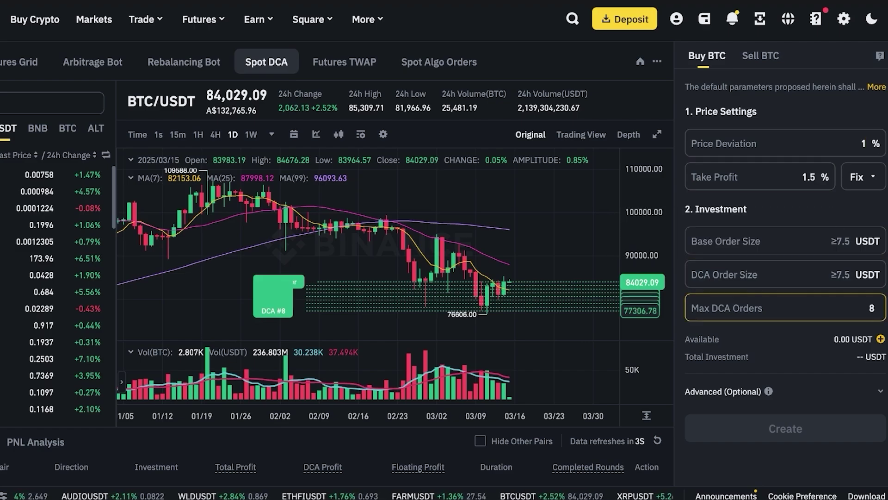
scroll(741, 308, "down", 5)
left_click(723, 196)
Review the advanced options from Trigger Price down, then switch the DCA form to Sell BTC
left_click(781, 227)
scroll(782, 227, "down", 1)
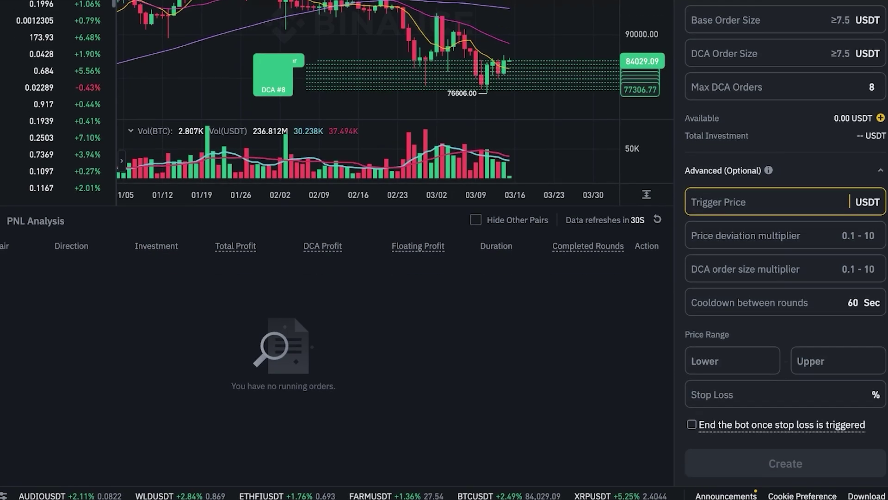
mouse_move(745, 235)
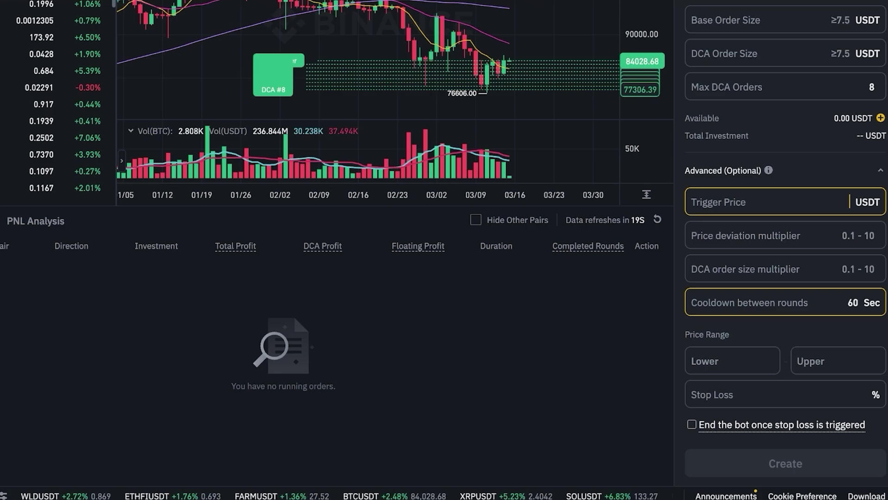
scroll(337, 250, "up", 5)
left_click(761, 59)
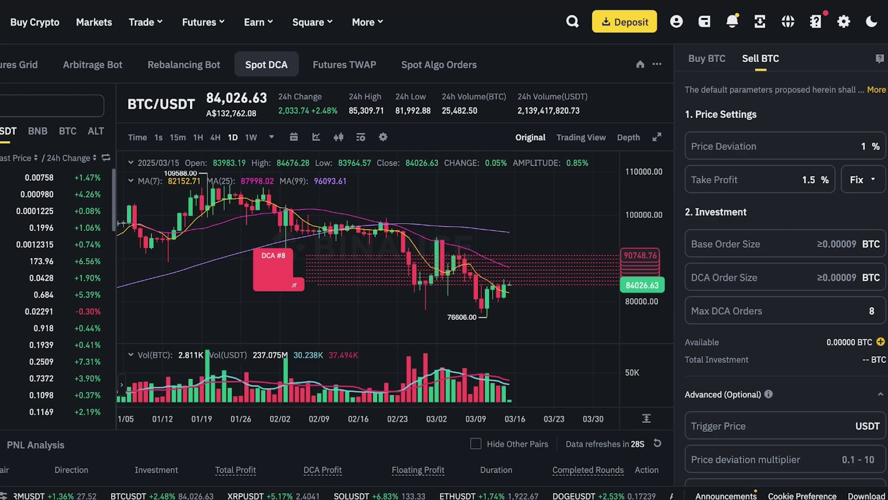
Open Trading Bots from Trade and scroll down to the Algo Order card
mouse_move(255, 22)
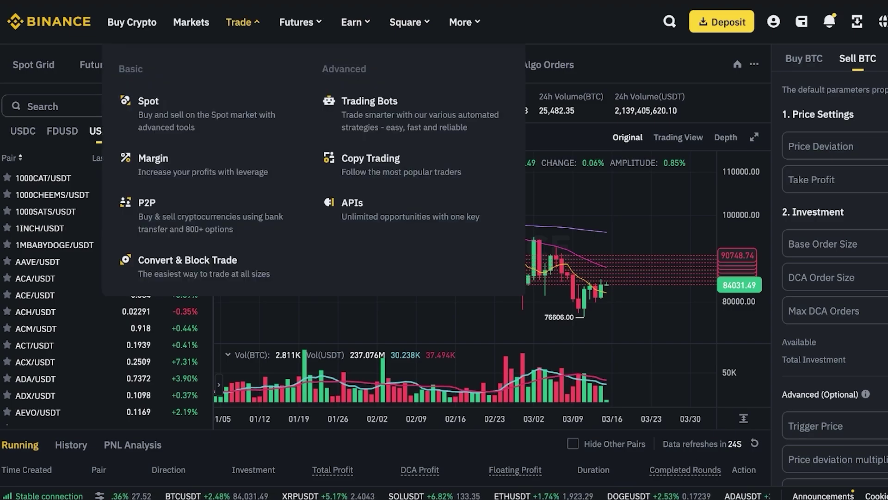
left_click(370, 101)
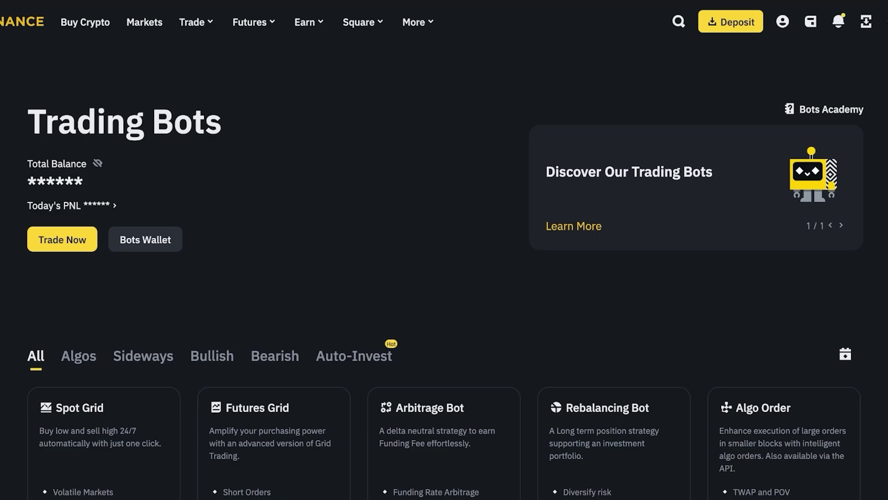
scroll(444, 278, "down", 3)
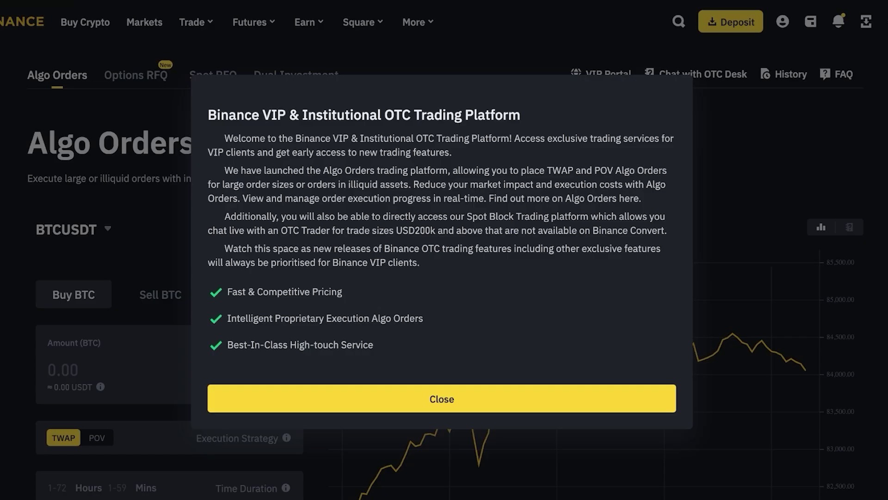
Dismiss the VIP OTC welcome dialog and scroll through the Algo Orders page
key("Escape")
scroll(445, 250, "down", 4)
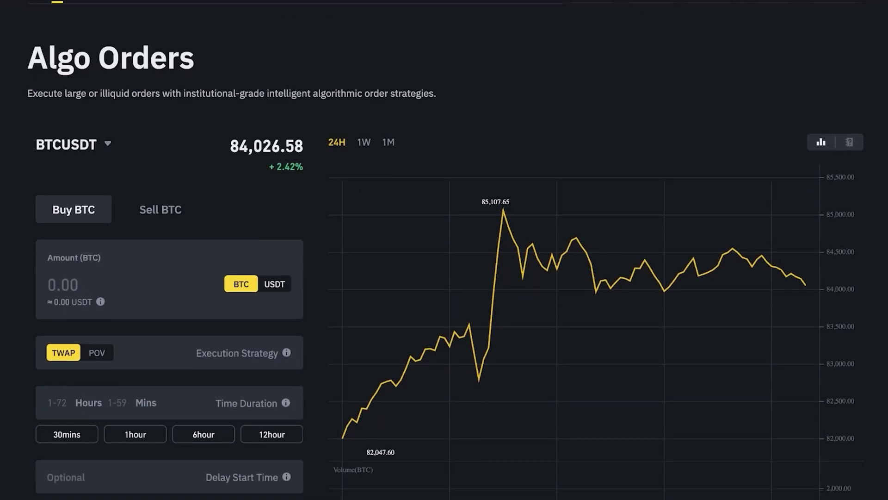
scroll(444, 250, "down", 6)
scroll(444, 250, "up", 10)
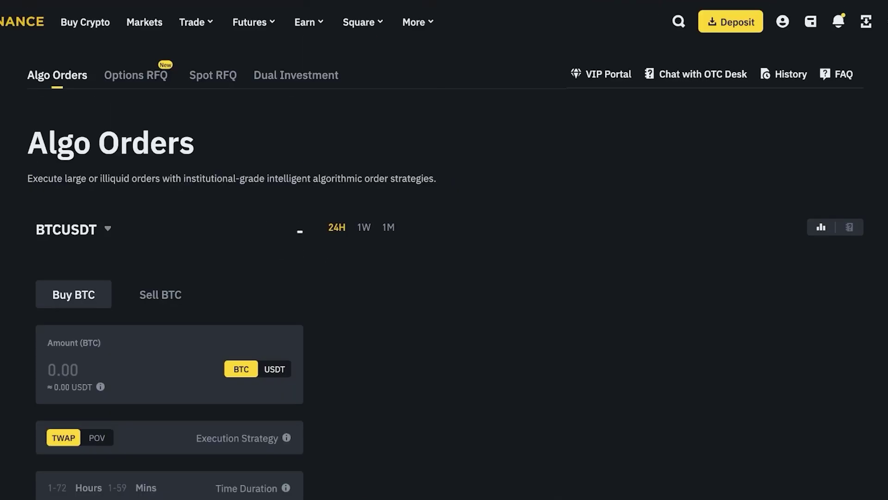
mouse_move(418, 21)
scroll(745, 89, "down", 6)
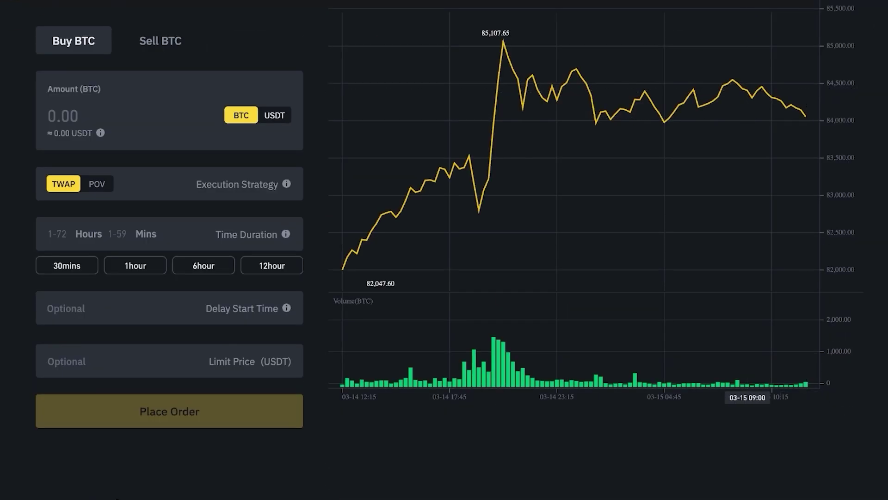
scroll(444, 231, "up", 1)
Try Sell BTC and POV, leaving the order on Buy BTC with TWAP execution
left_click(160, 41)
left_click(73, 71)
left_click(96, 214)
left_click(64, 214)
mouse_move(287, 214)
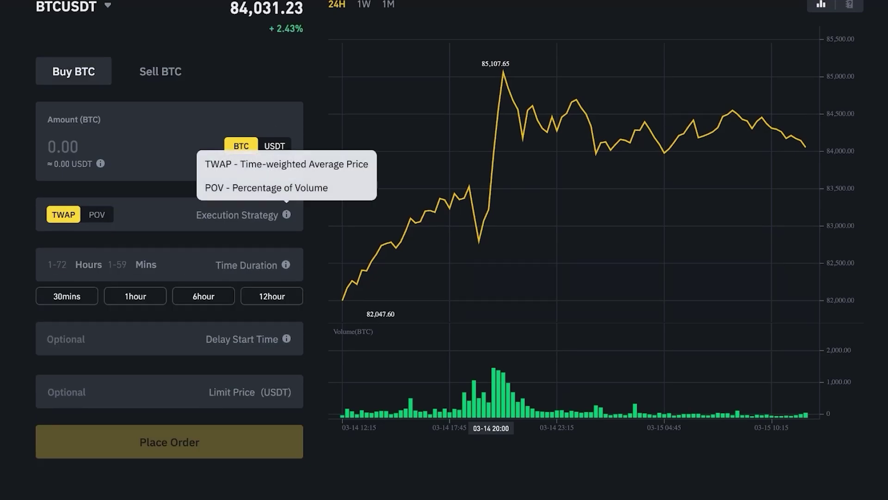